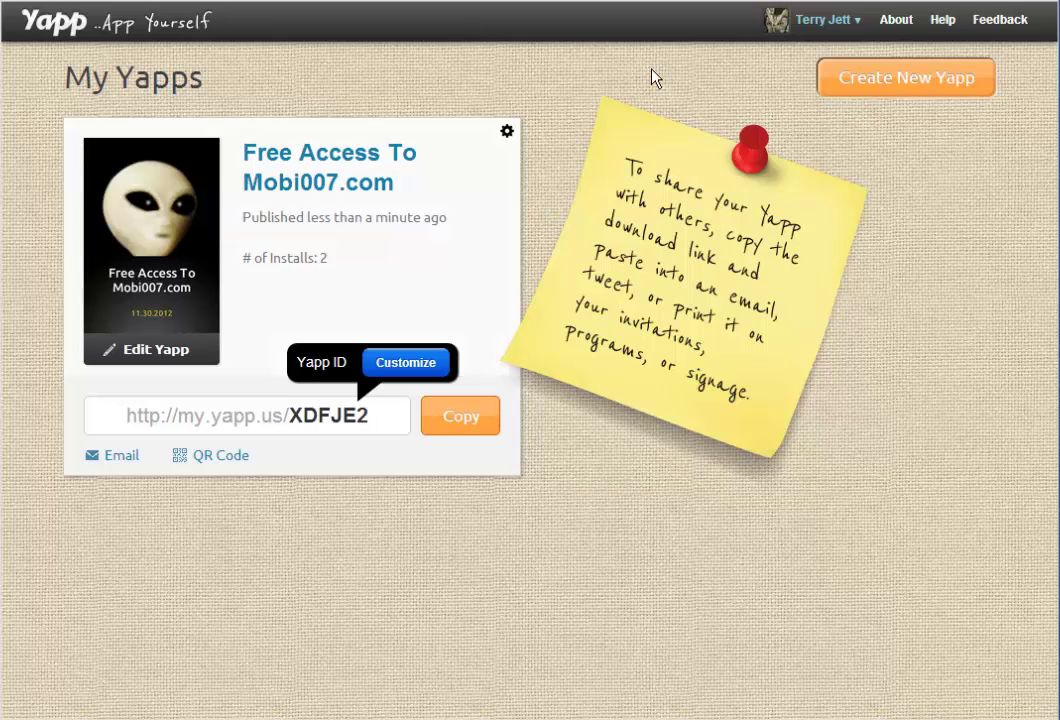
Start a new yapp and scroll the theme gallery down and back up to Artistic Maple
{"action": "left_click", "coordinate": [922, 82]}
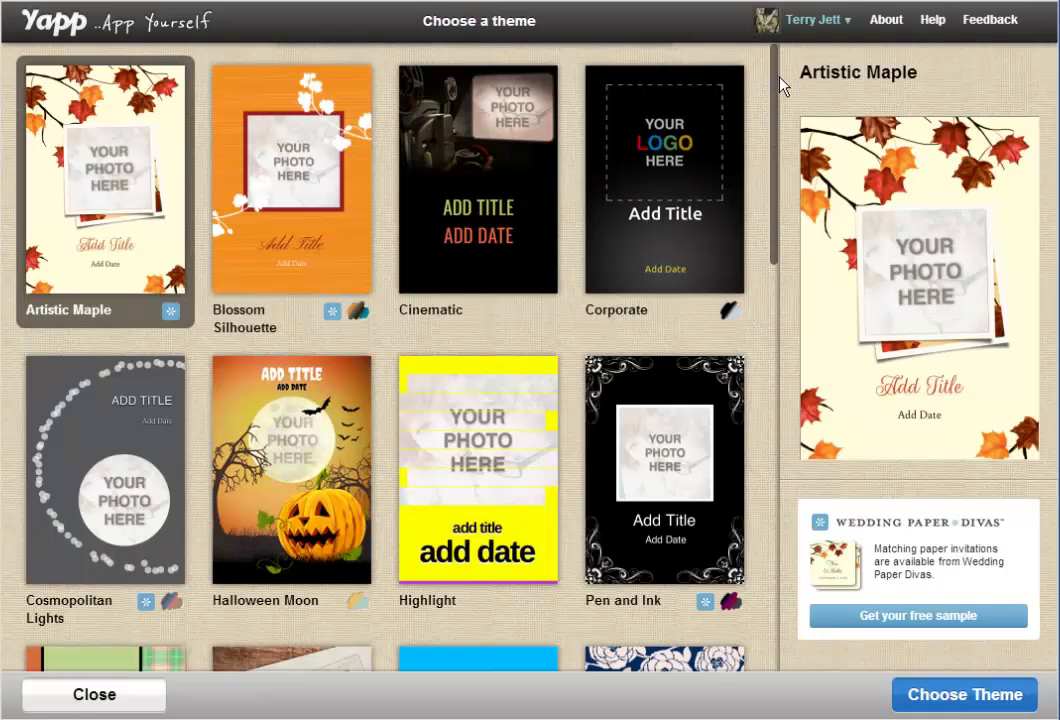
{"action": "left_click_drag", "start_coordinate": [767, 160], "coordinate": [771, 568]}
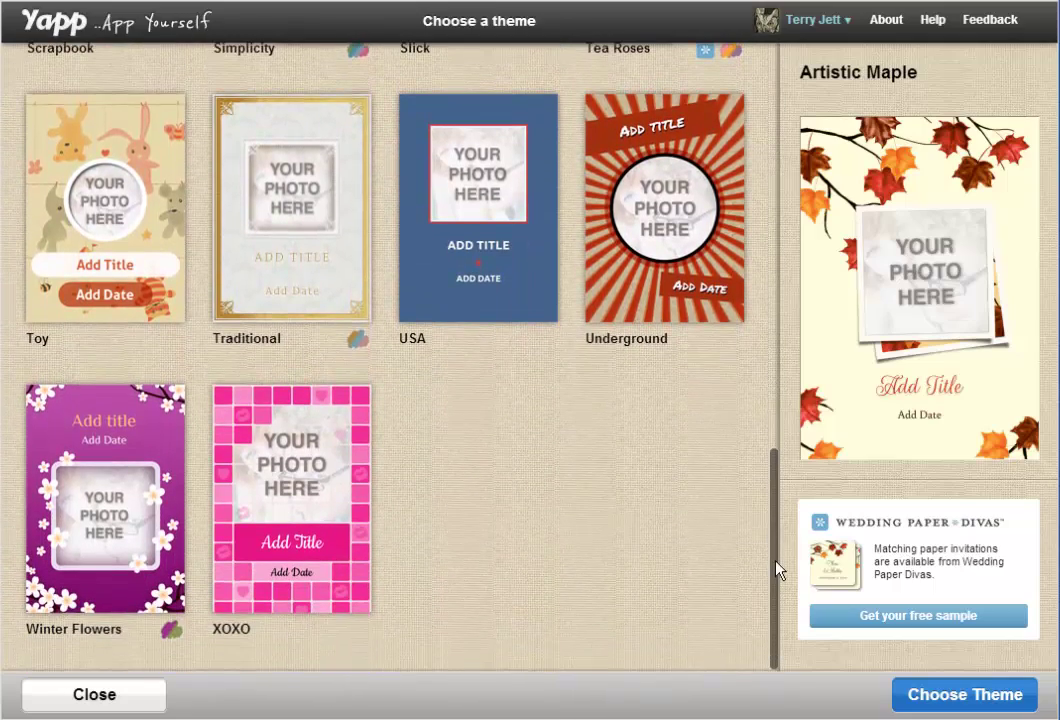
{"action": "left_click_drag", "start_coordinate": [778, 568], "coordinate": [771, 149]}
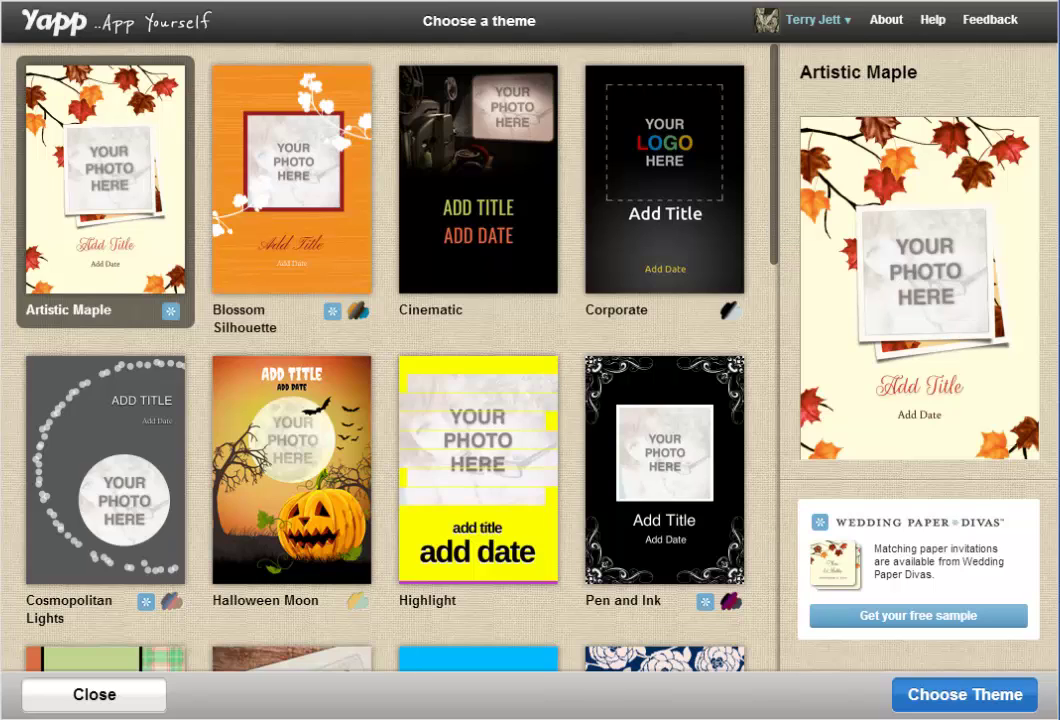
Close the theme gallery without choosing a theme and return to My Yapps
{"action": "left_click", "coordinate": [106, 692]}
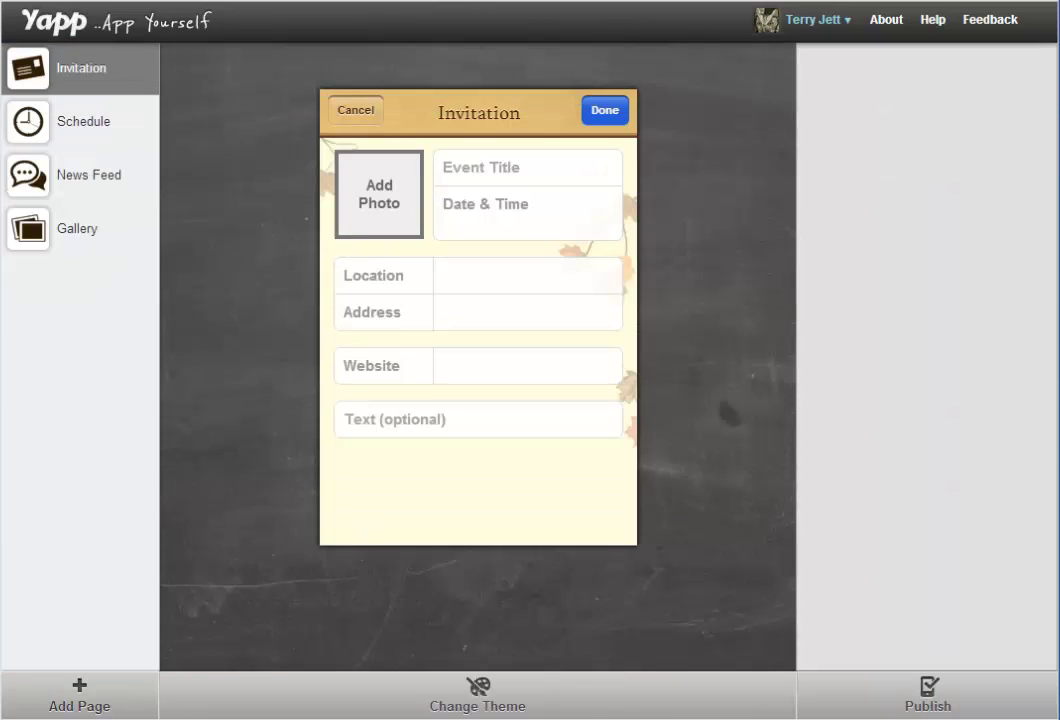
{"action": "left_click", "coordinate": [813, 19]}
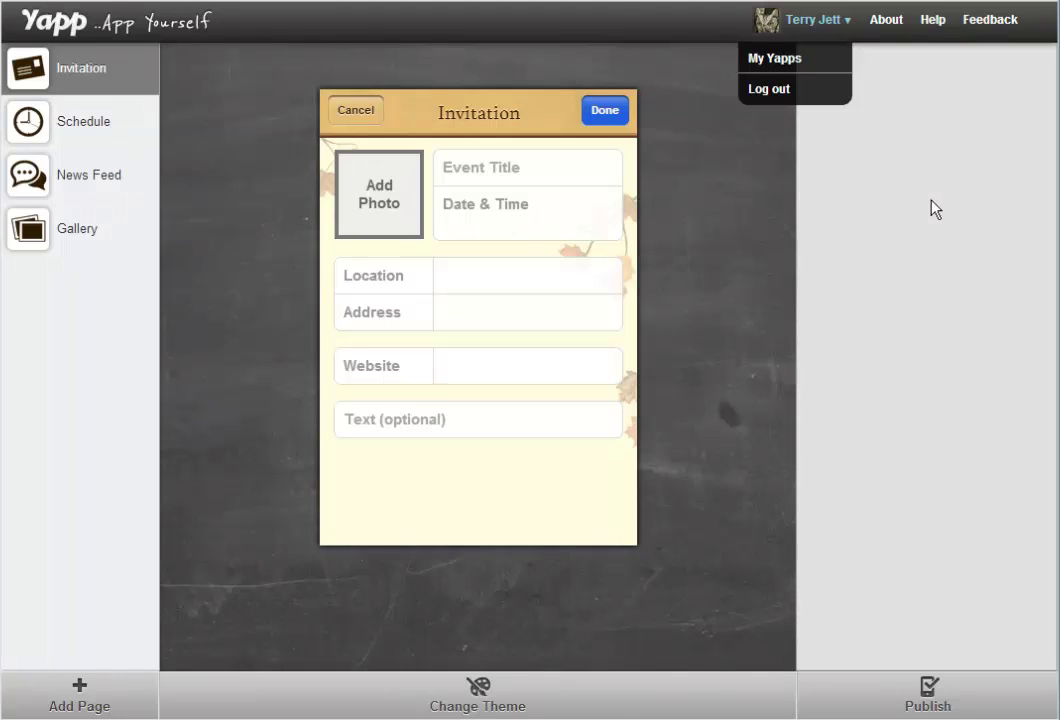
{"action": "left_click", "coordinate": [782, 60]}
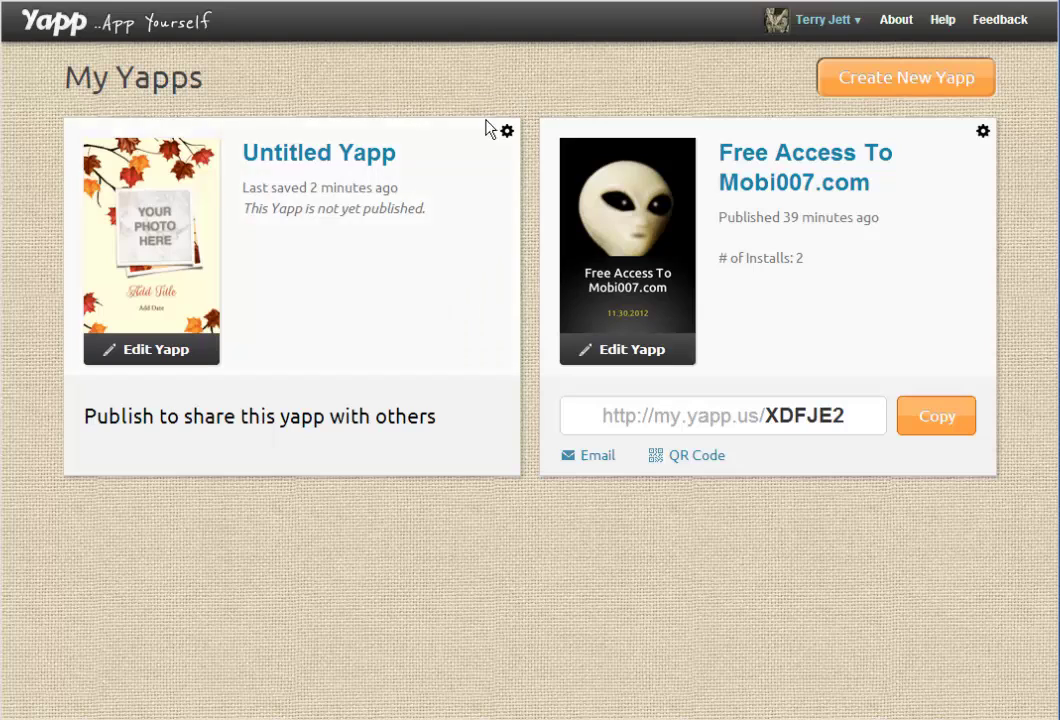
Delete Untitled Yapp and open Free Access To Mobi007.com in the editor
{"action": "left_click", "coordinate": [507, 132]}
{"action": "left_click", "coordinate": [486, 166]}
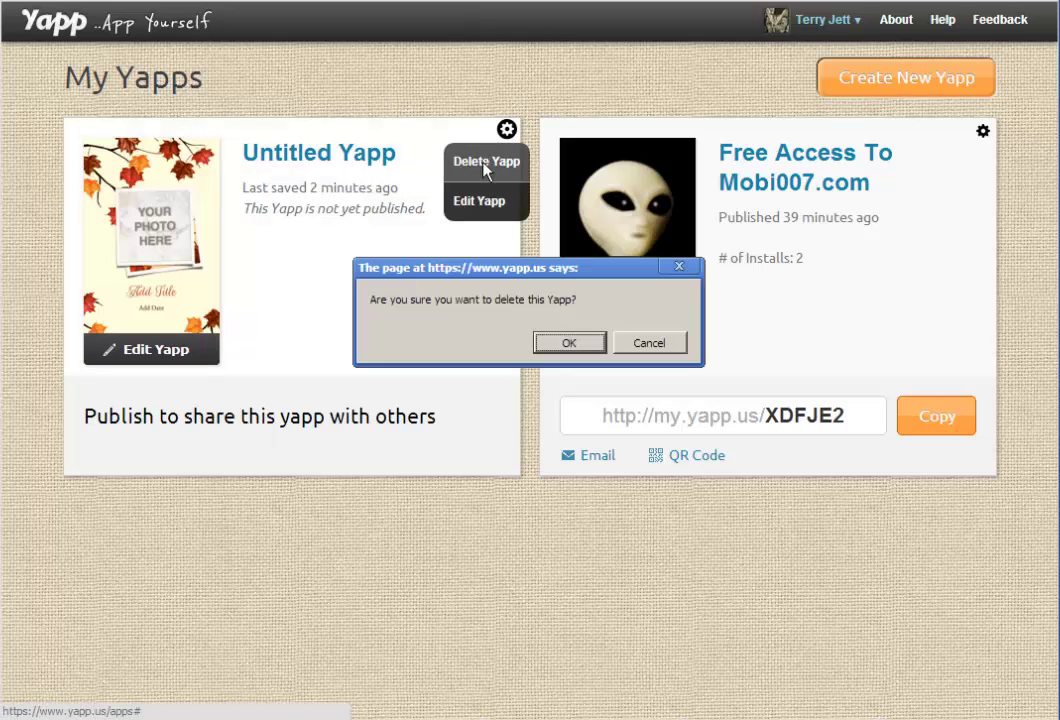
{"action": "left_click", "coordinate": [568, 344]}
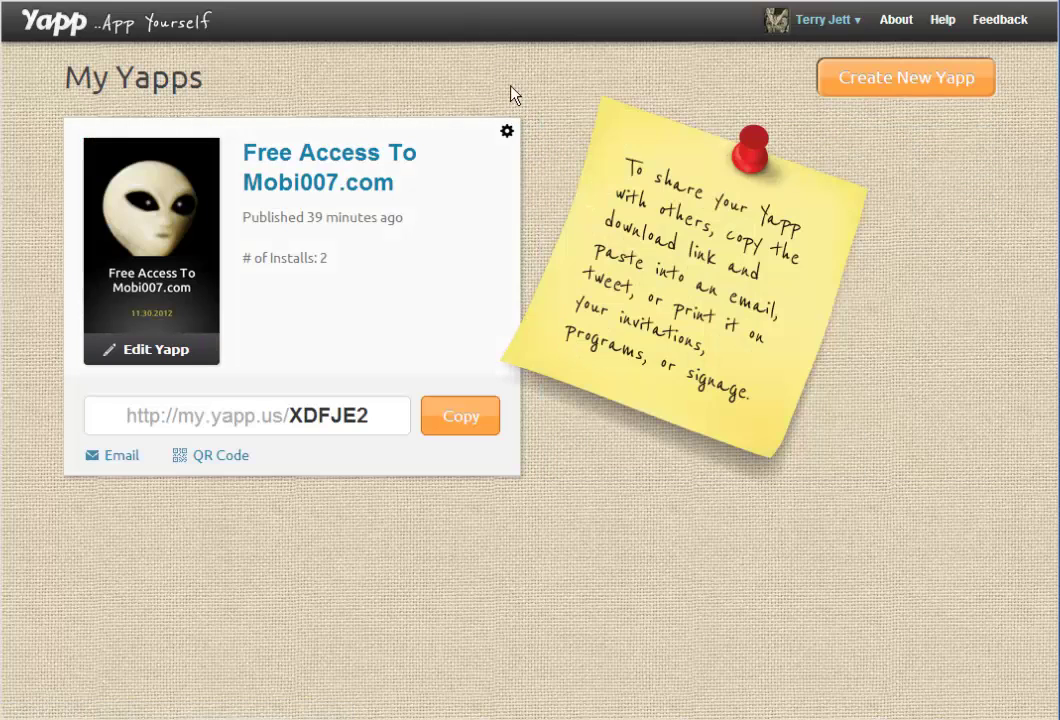
{"action": "left_click", "coordinate": [150, 352]}
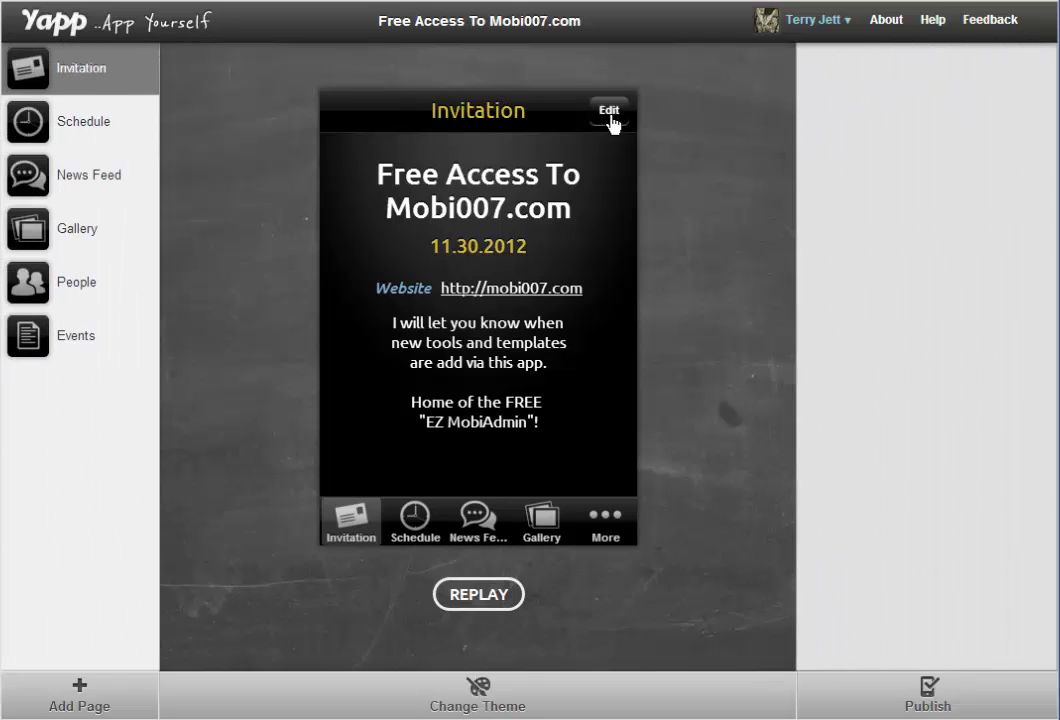
Browse addable page types, review the Invitation location and address fields, then open Schedule
{"action": "left_click", "coordinate": [81, 706]}
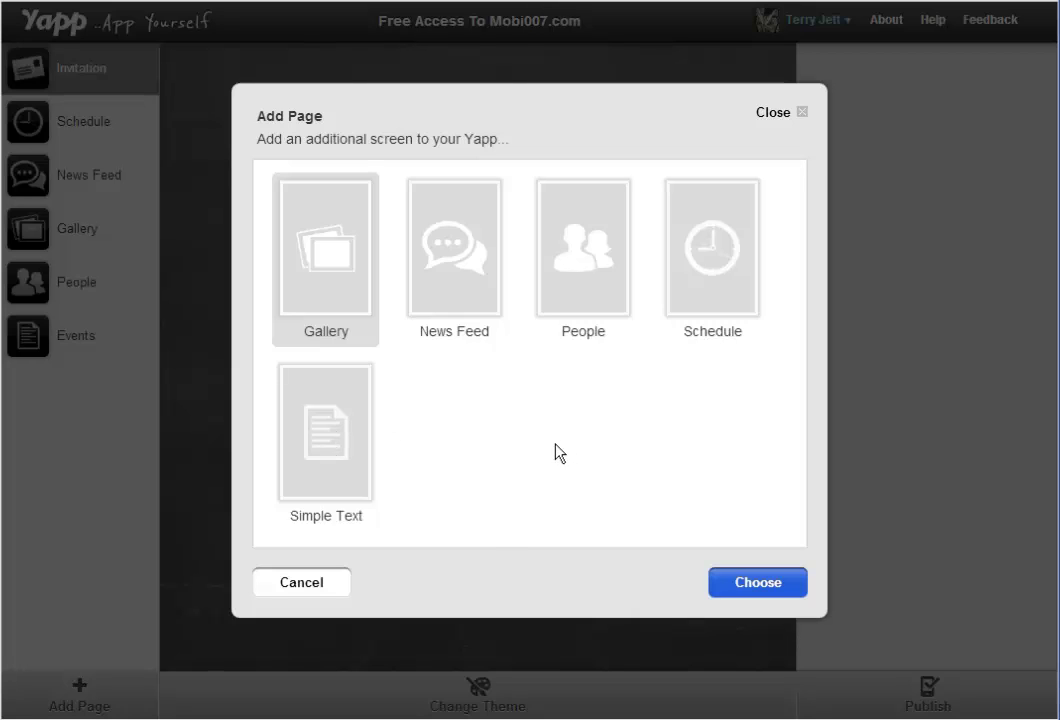
{"action": "left_click", "coordinate": [329, 580]}
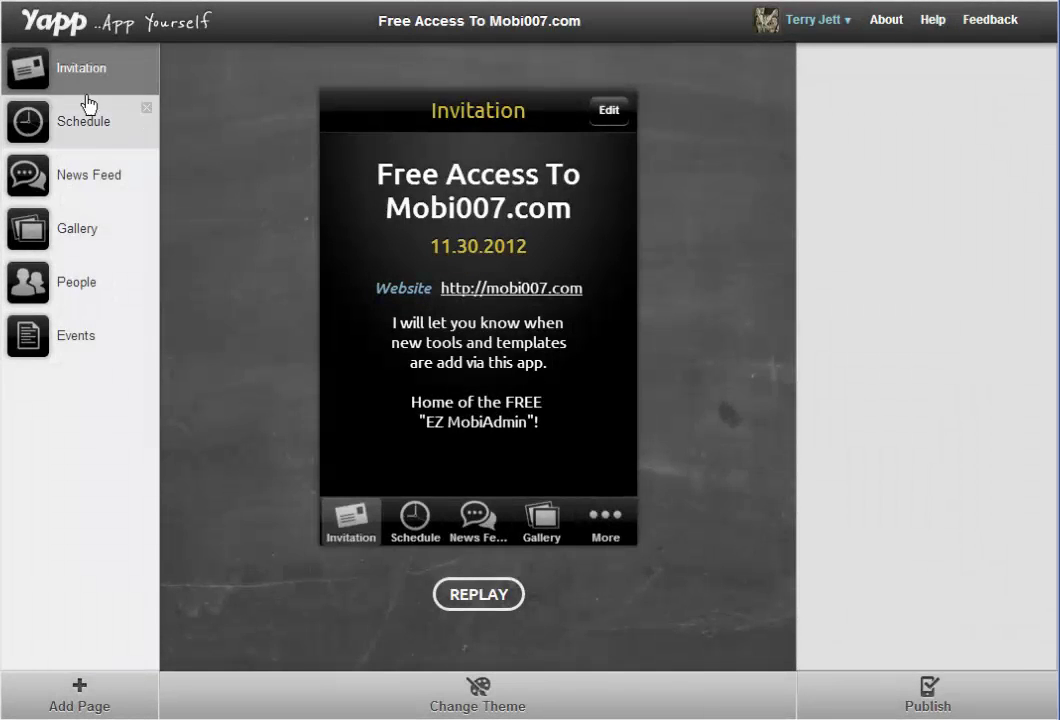
{"action": "left_click", "coordinate": [612, 111]}
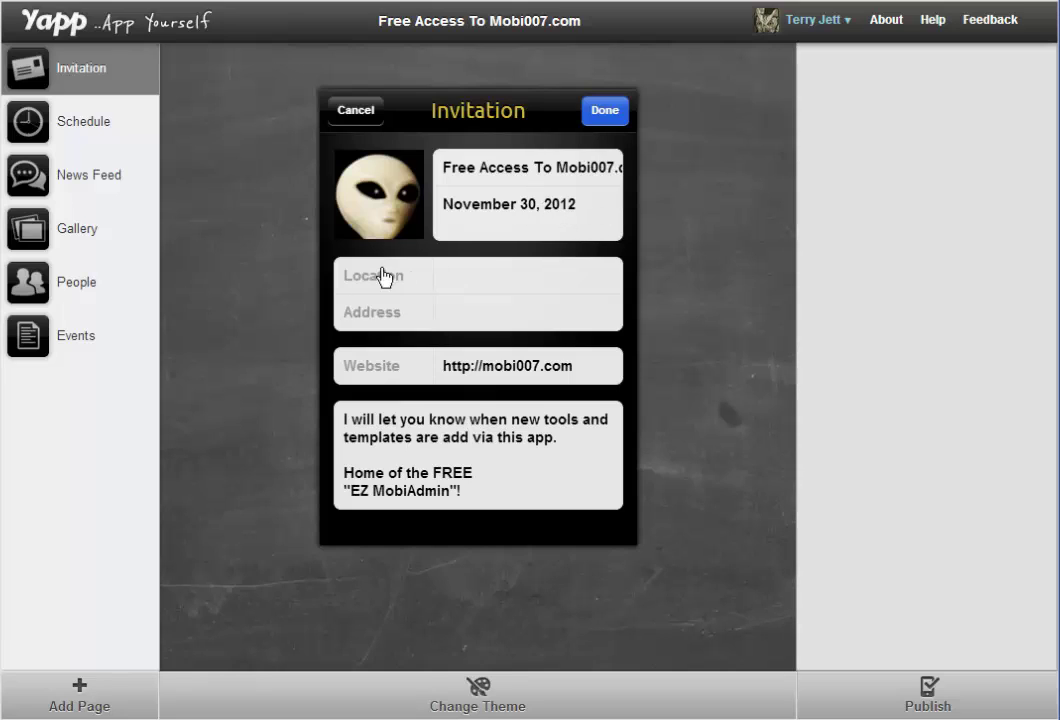
{"action": "left_click", "coordinate": [450, 275]}
{"action": "left_click", "coordinate": [599, 308]}
{"action": "left_click", "coordinate": [608, 110]}
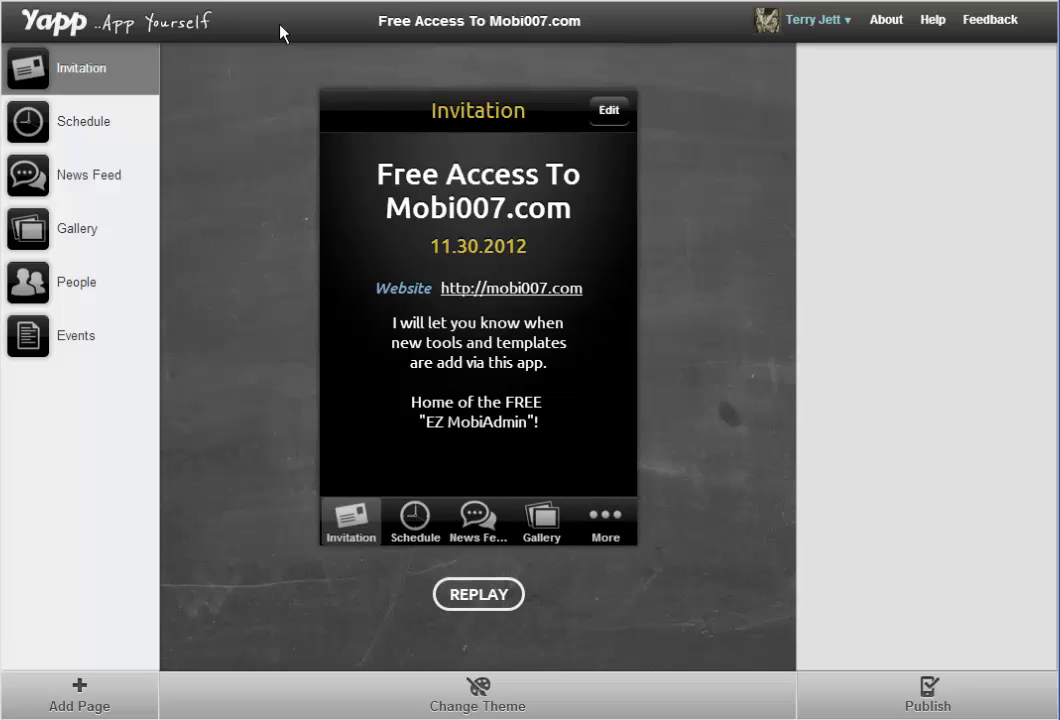
{"action": "left_click", "coordinate": [86, 118]}
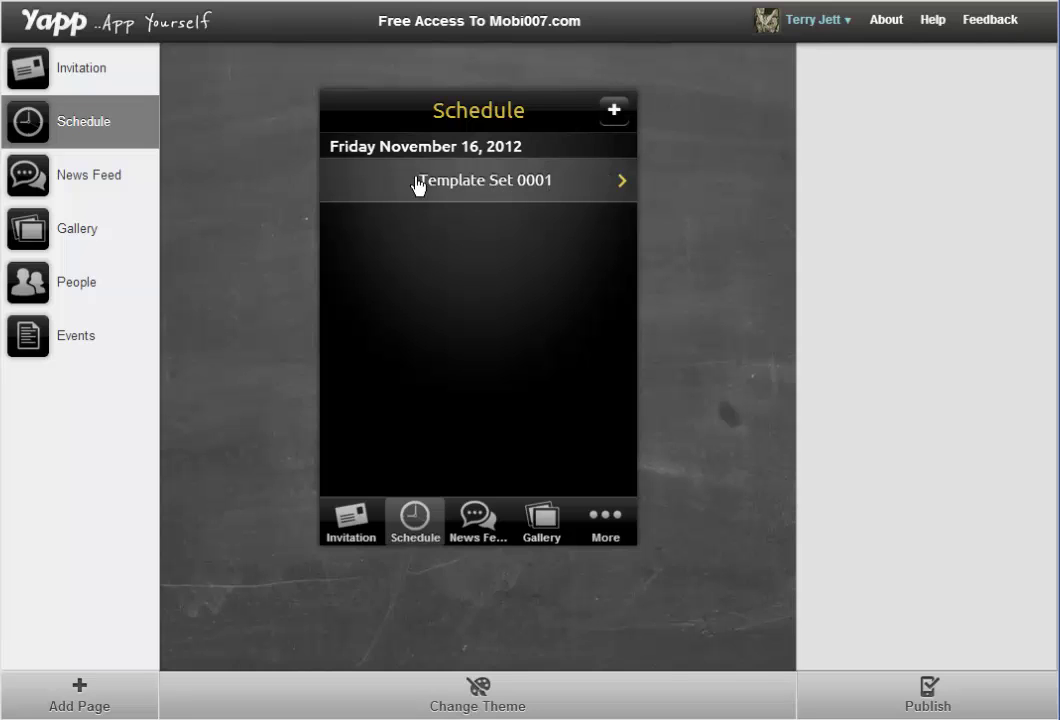
Move the Template Set 0001 event to Thursday November 22, 2012, then go to News Feed
{"action": "left_click", "coordinate": [504, 181]}
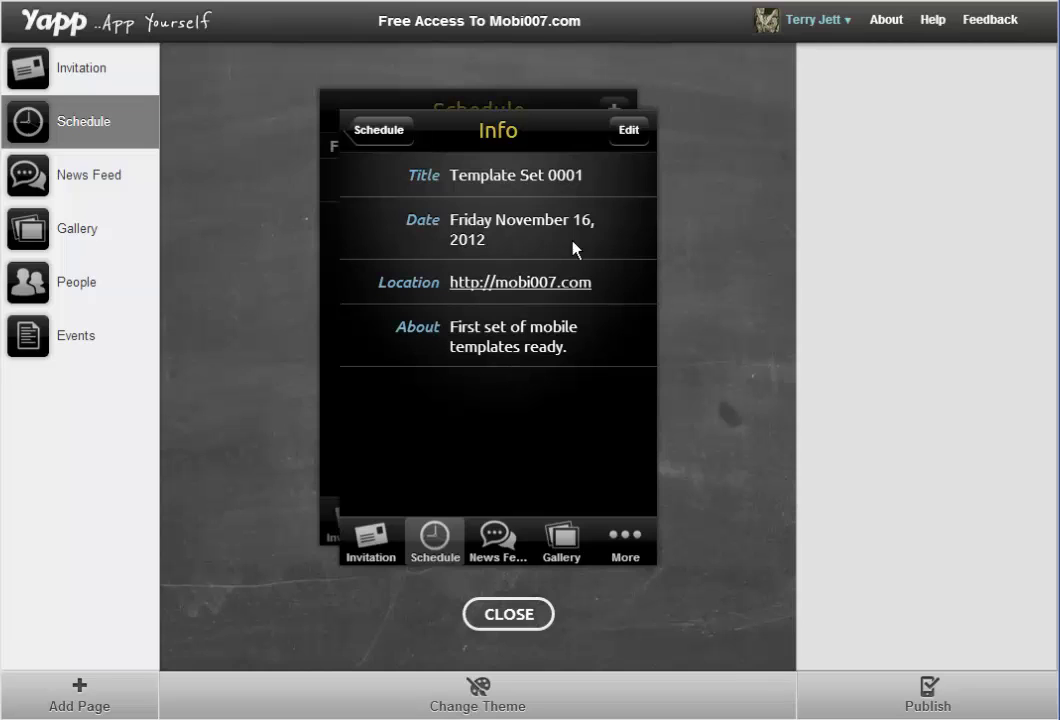
{"action": "left_click", "coordinate": [639, 140]}
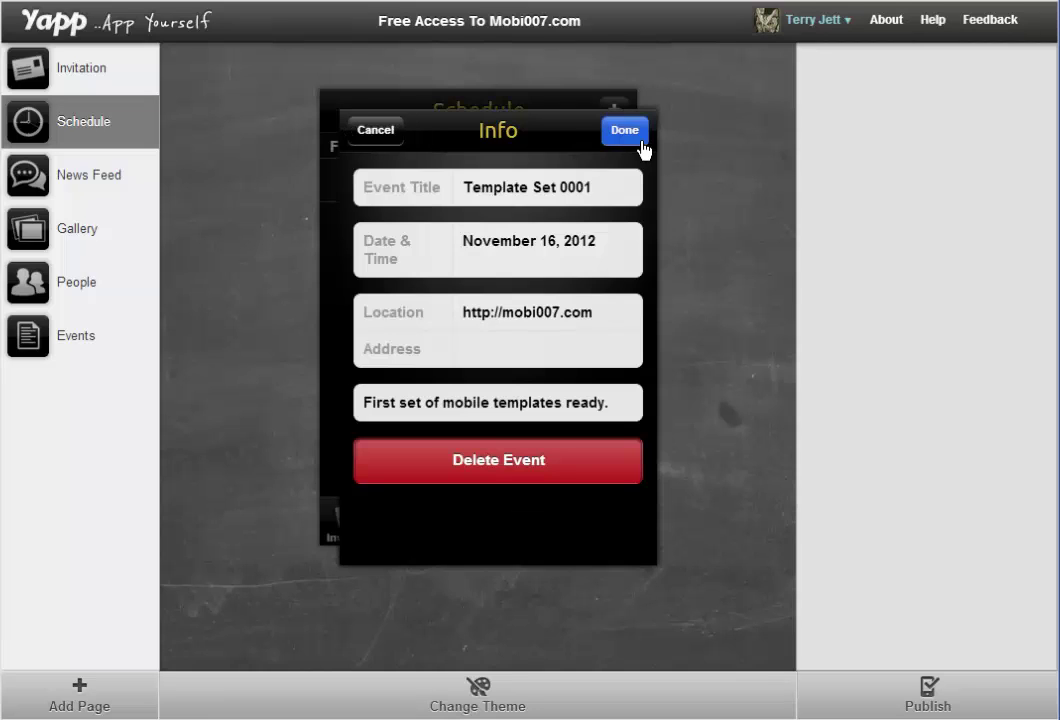
{"action": "left_click", "coordinate": [550, 246]}
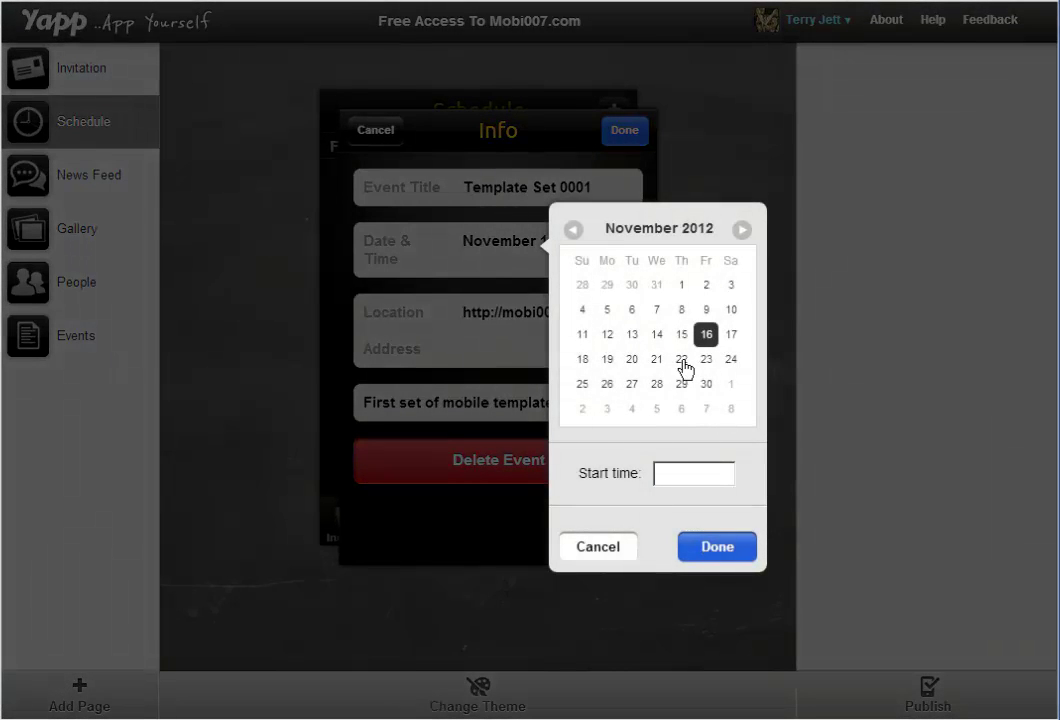
{"action": "left_click", "coordinate": [682, 360]}
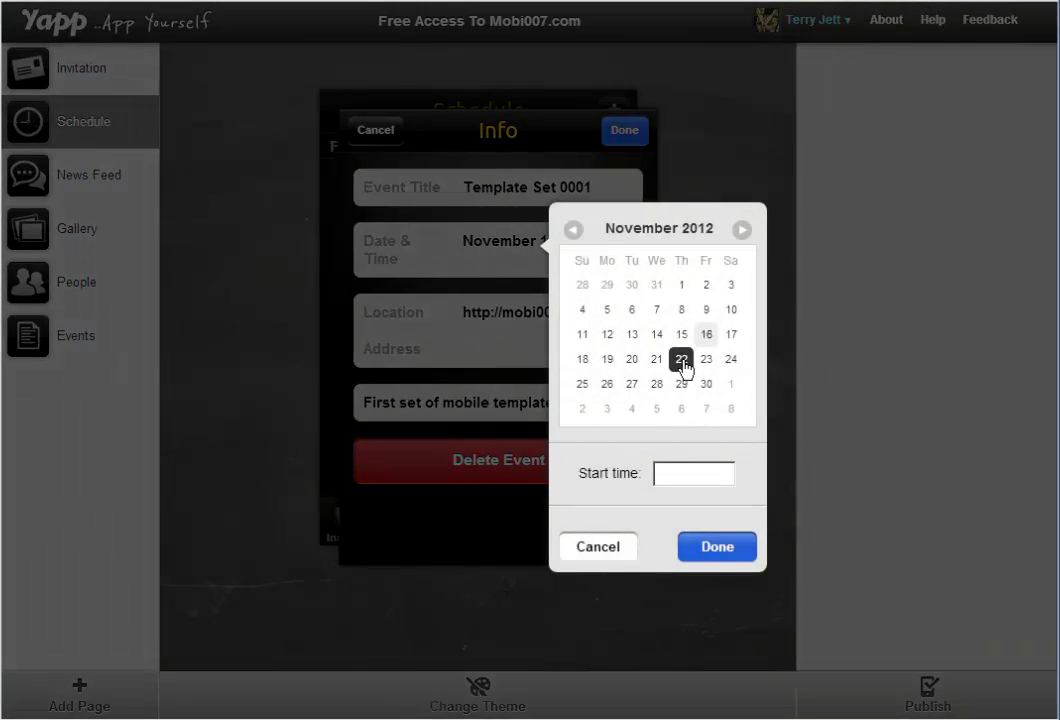
{"action": "left_click", "coordinate": [717, 548]}
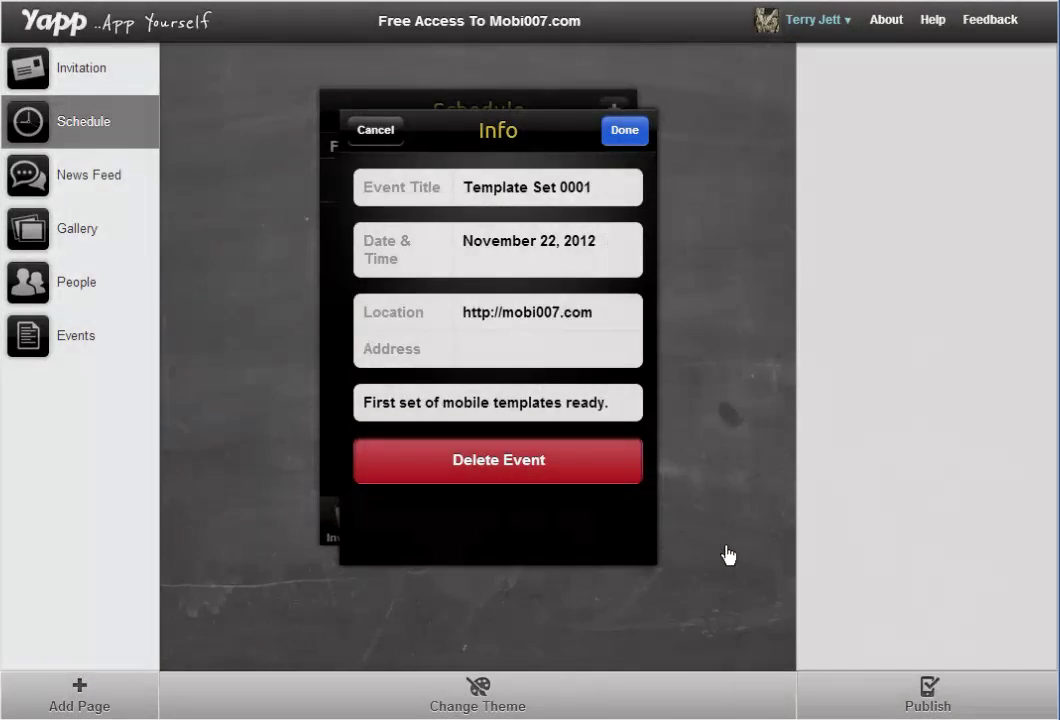
{"action": "left_click", "coordinate": [630, 131]}
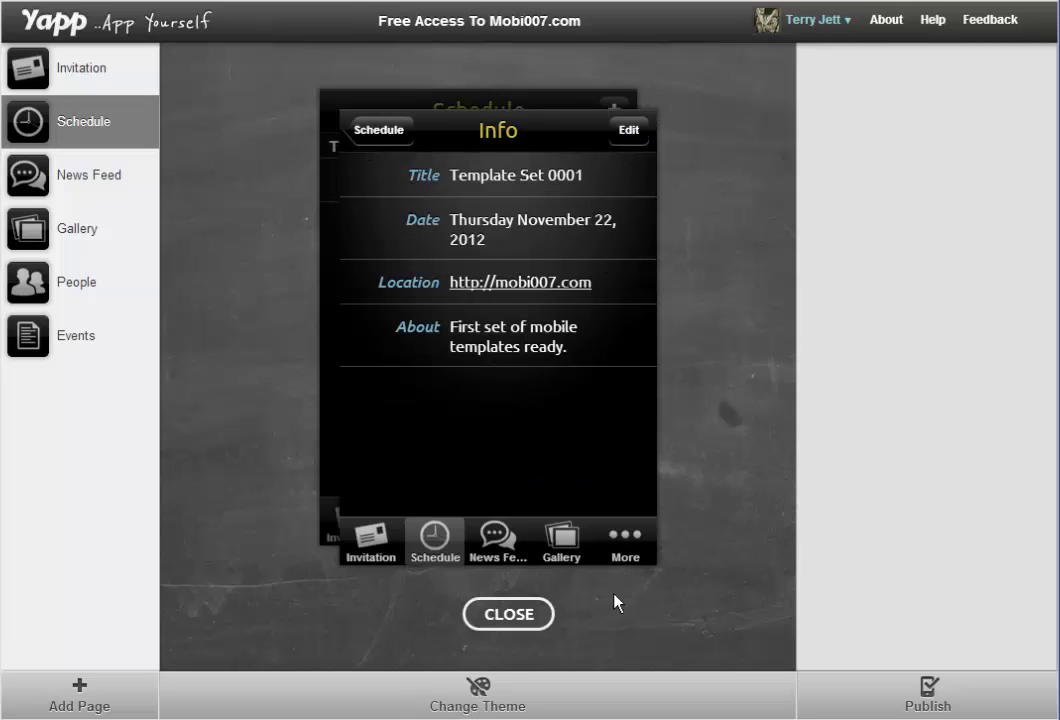
{"action": "left_click", "coordinate": [522, 615]}
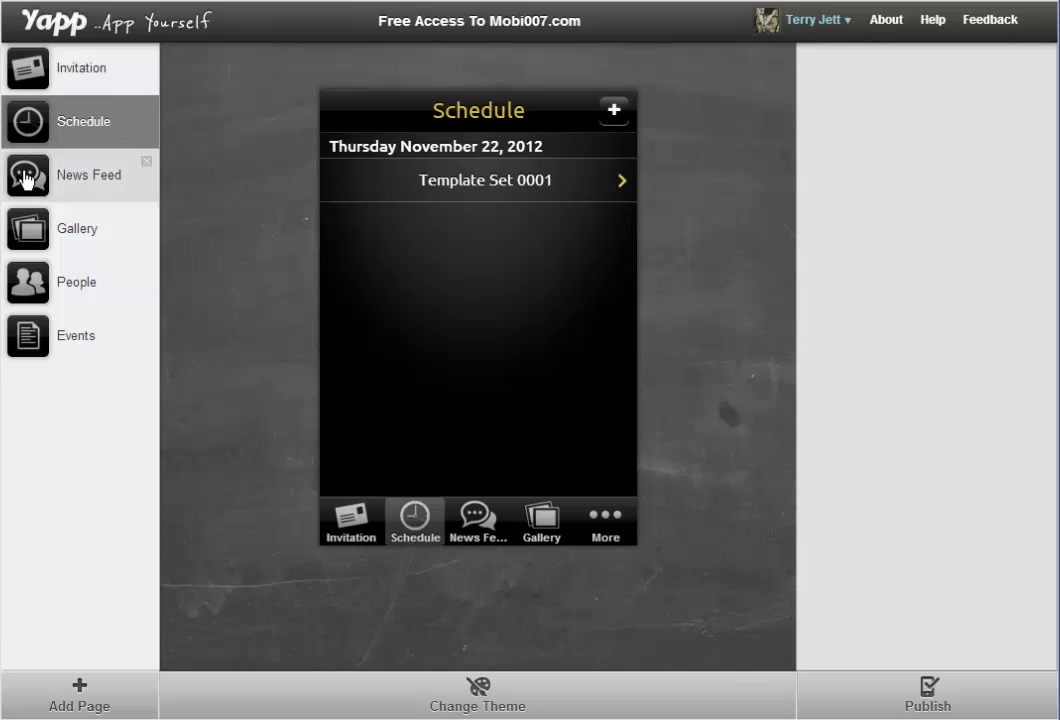
{"action": "left_click", "coordinate": [66, 178]}
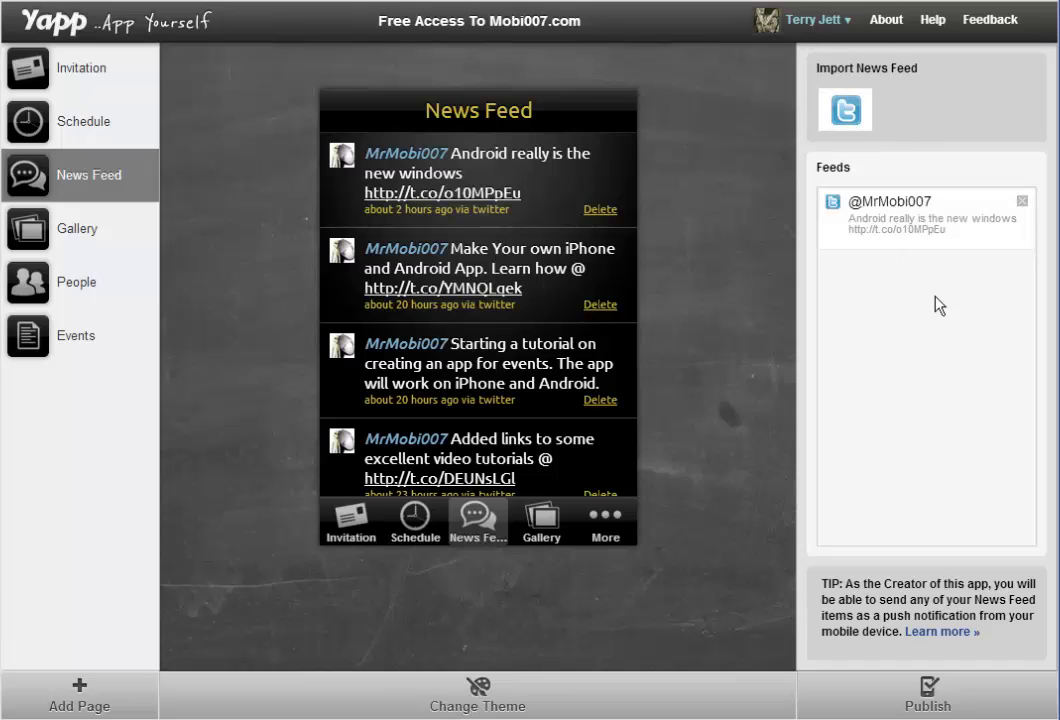
{"action": "left_click", "coordinate": [848, 108]}
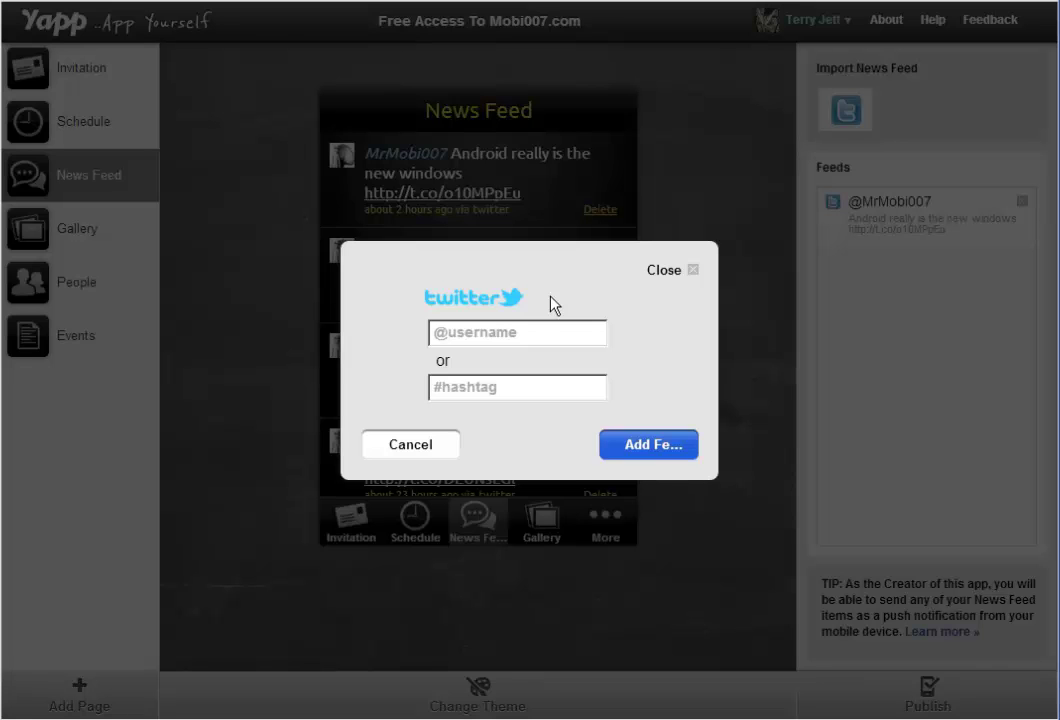
{"action": "left_click", "coordinate": [425, 450]}
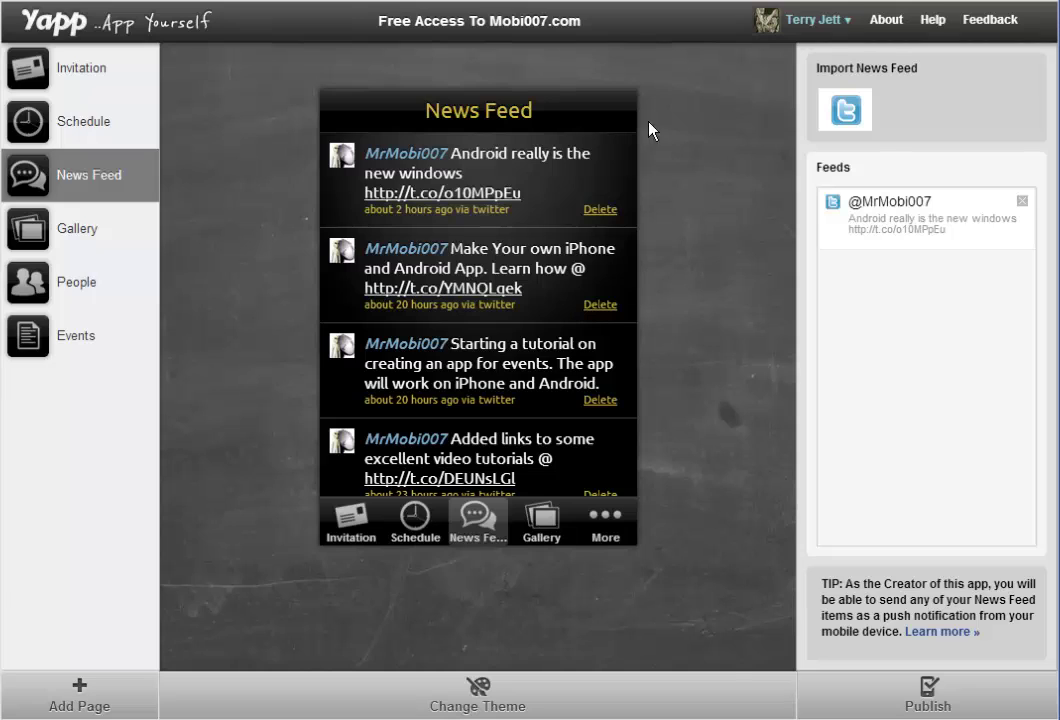
{"action": "left_click", "coordinate": [60, 229]}
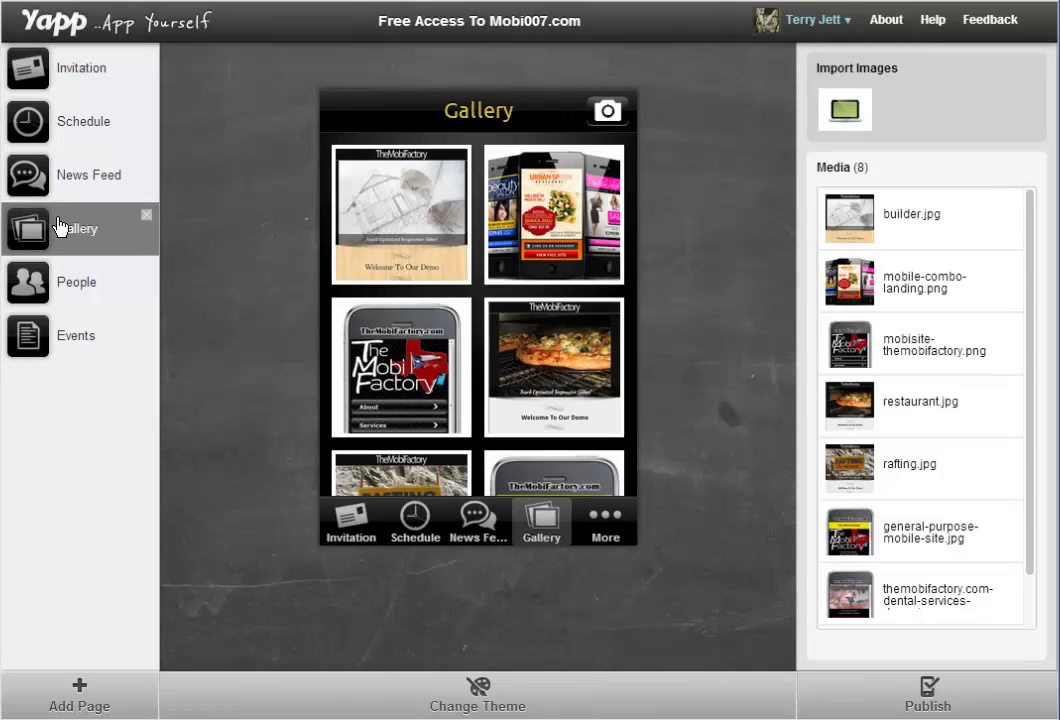
{"action": "left_click", "coordinate": [845, 110]}
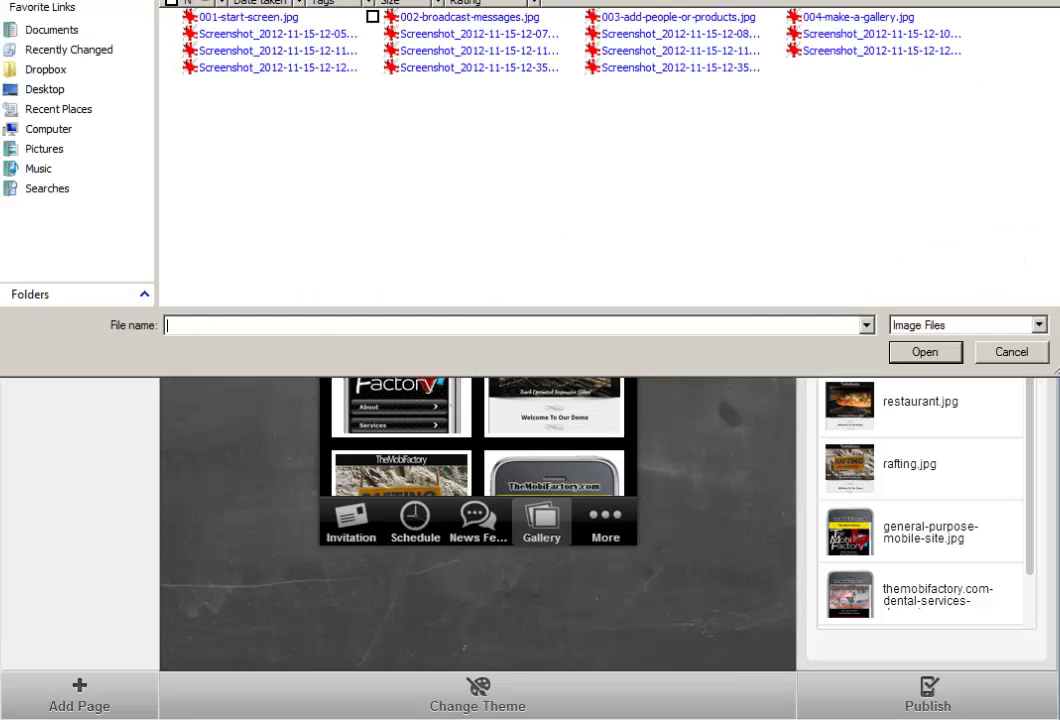
{"action": "left_click_drag", "start_coordinate": [977, 108], "coordinate": [165, 18]}
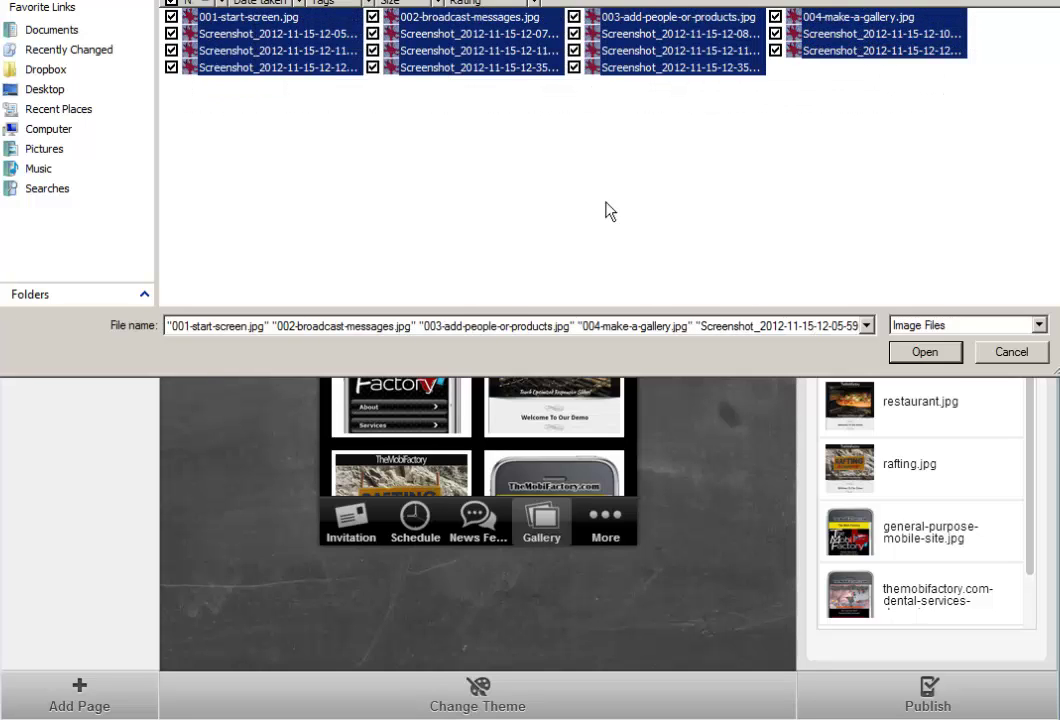
{"action": "left_click", "coordinate": [1022, 355]}
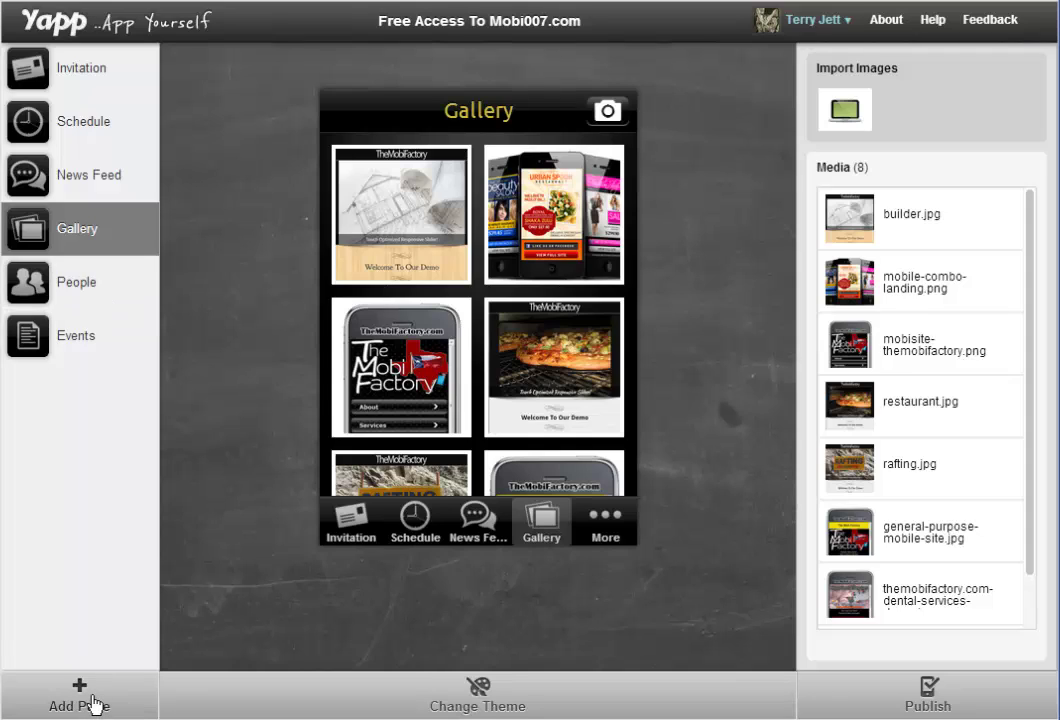
View the person's detail card on the People page, then switch to Events
{"action": "left_click", "coordinate": [75, 280]}
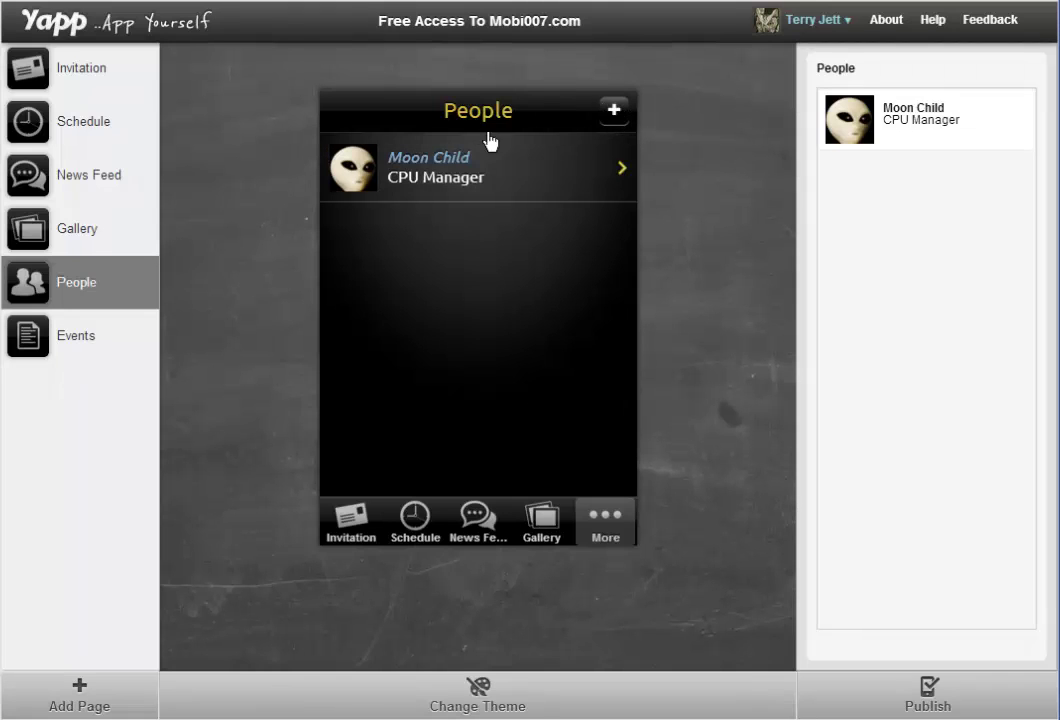
{"action": "left_click", "coordinate": [531, 168]}
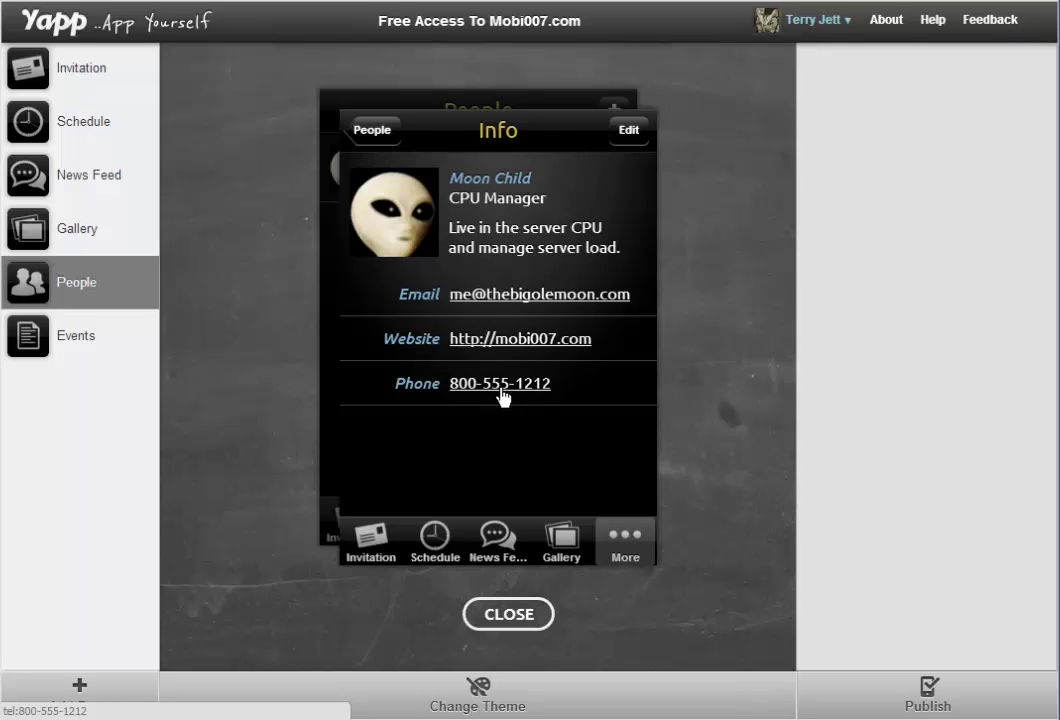
{"action": "left_click", "coordinate": [511, 622]}
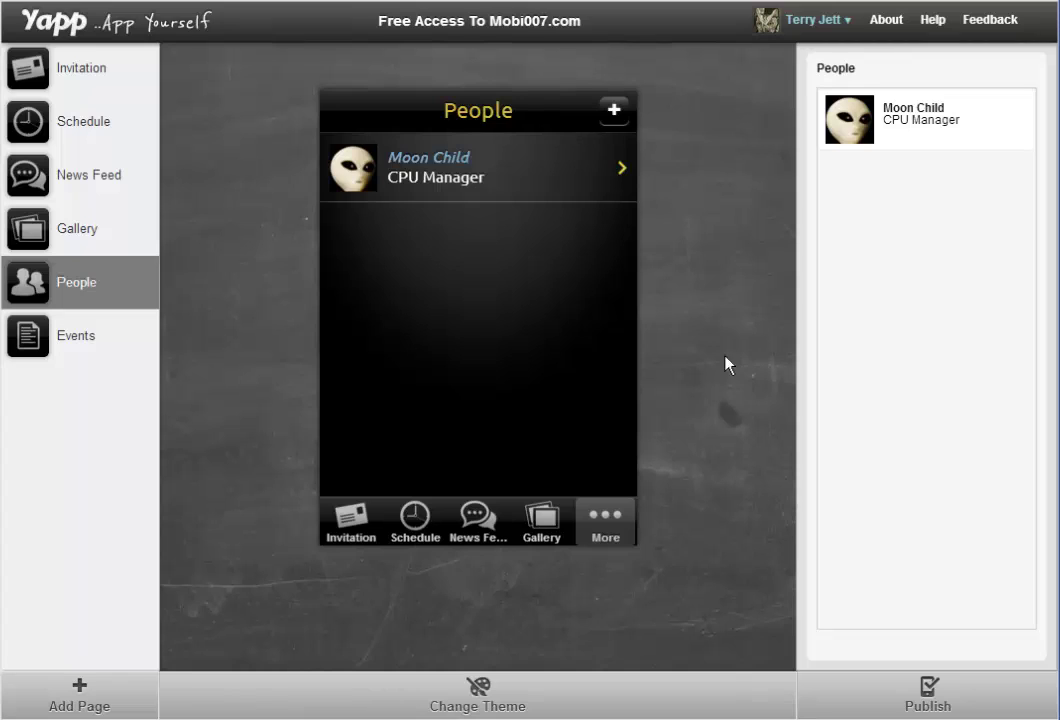
{"action": "left_click", "coordinate": [85, 337]}
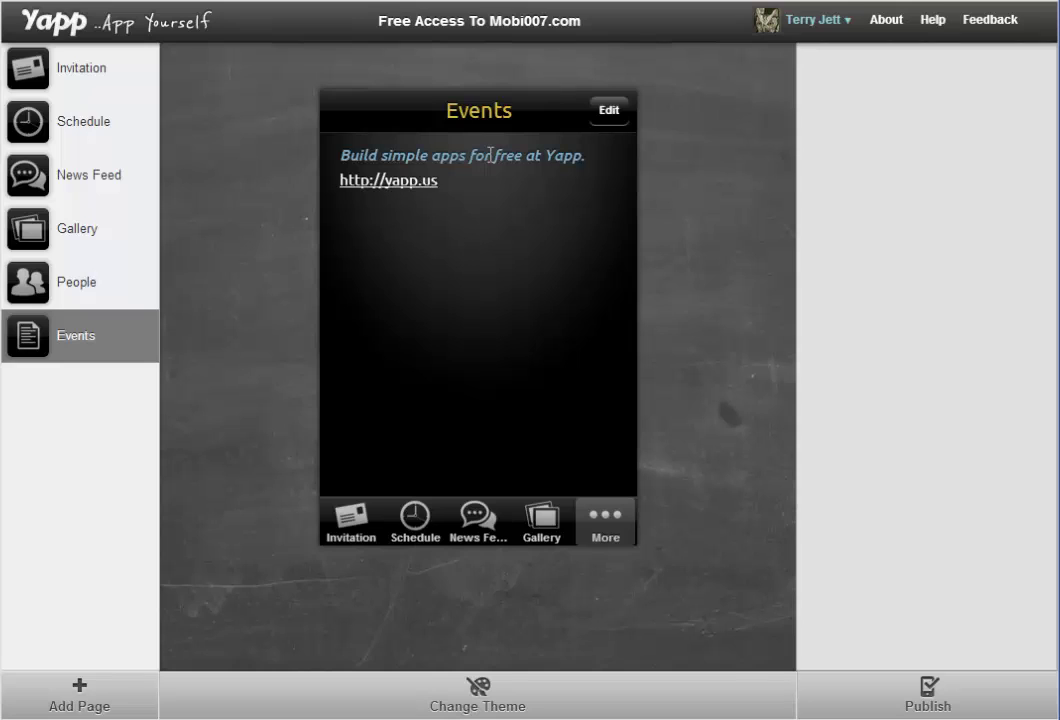
{"action": "left_click", "coordinate": [609, 110]}
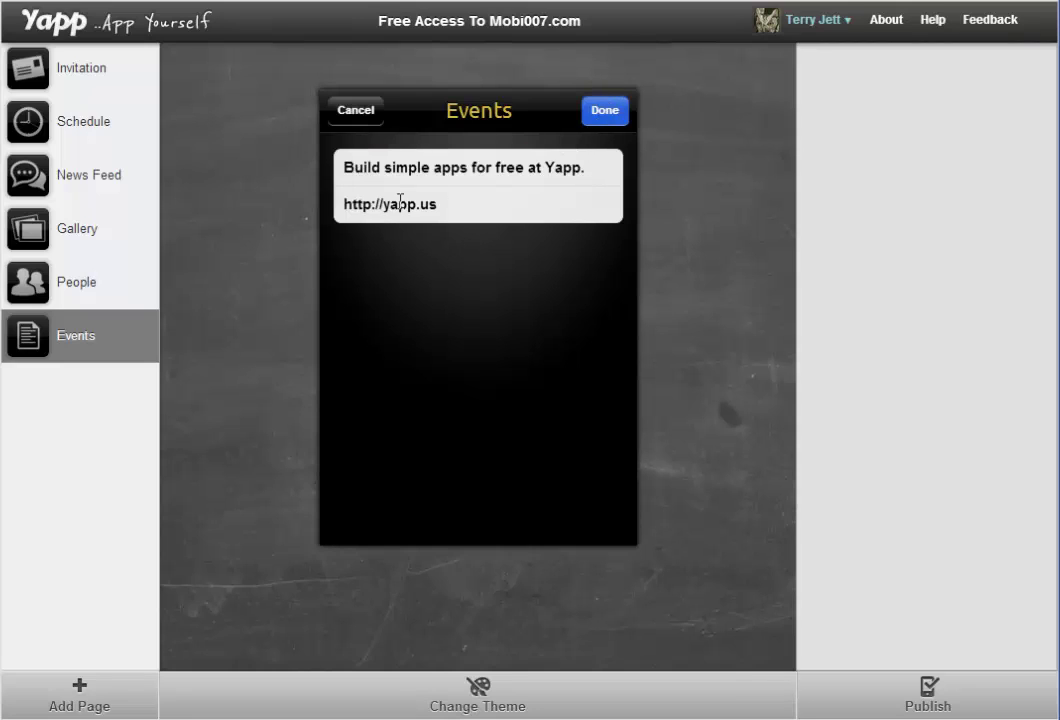
{"action": "left_click", "coordinate": [603, 113]}
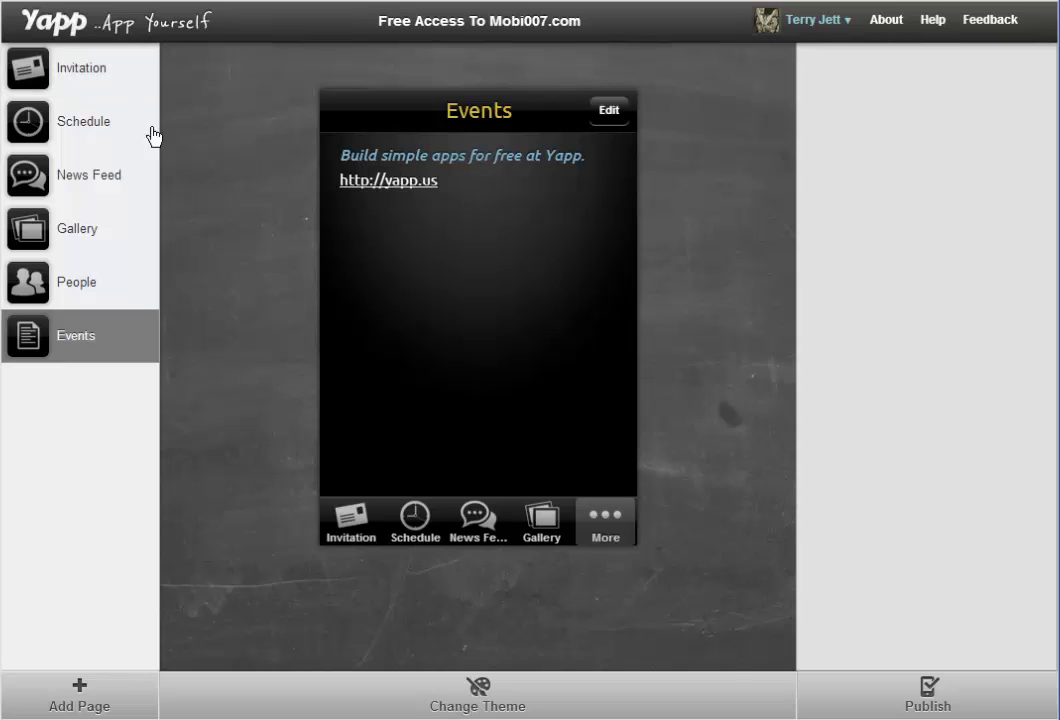
Publish the app and display its sharing QR code with the my.yapp.us link
{"action": "mouse_move", "coordinate": [118, 343]}
{"action": "left_click", "coordinate": [935, 706]}
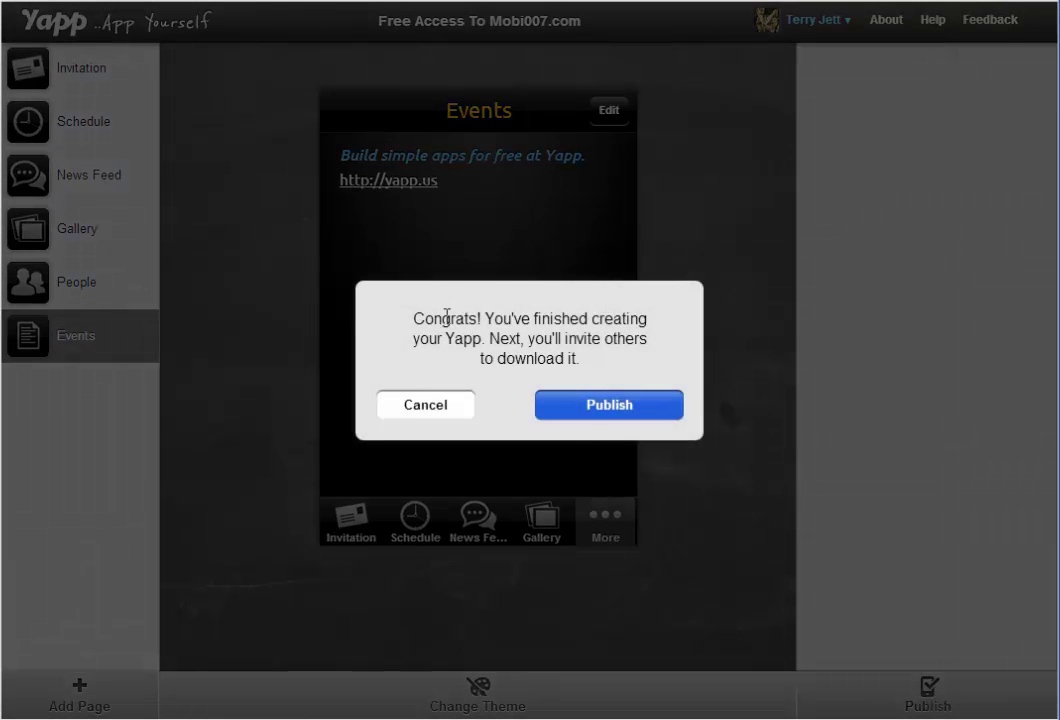
{"action": "left_click", "coordinate": [621, 412]}
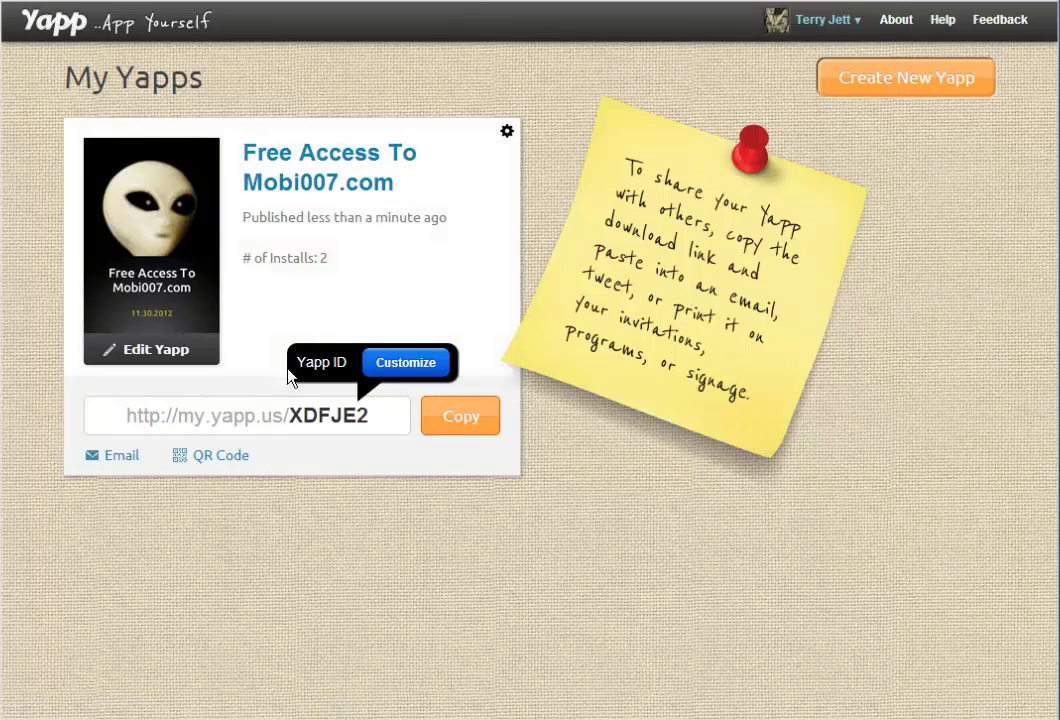
{"action": "left_click", "coordinate": [232, 453]}
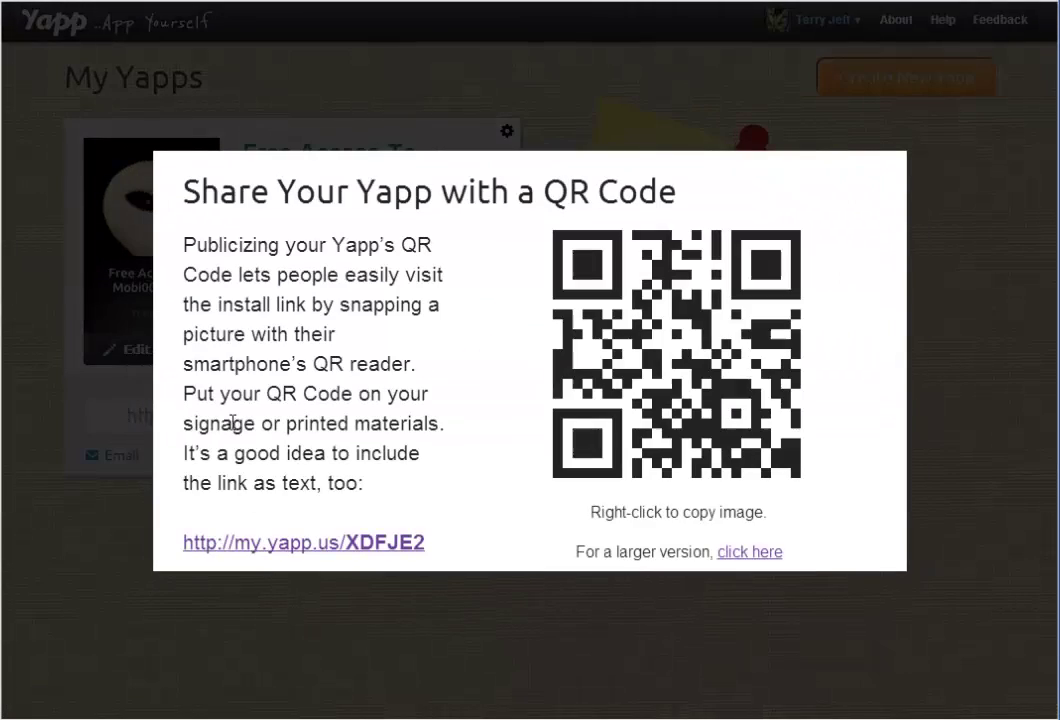